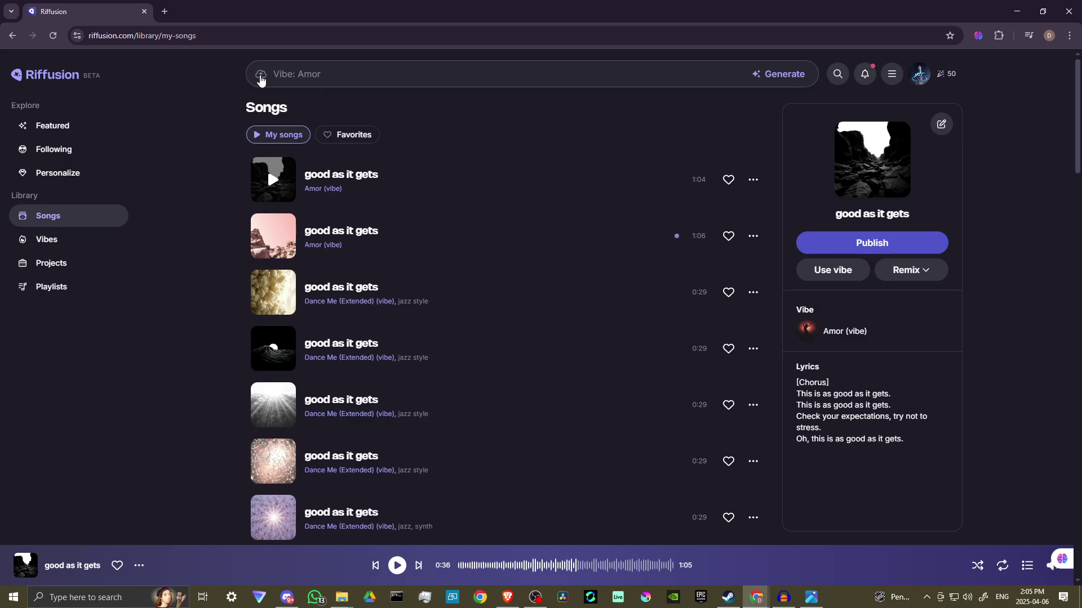
Look over the audio upload dialog and the Prompt and Compose modes of the song creator, leaving all settings as they are.
{"action": "left_click", "coordinate": [260, 79]}
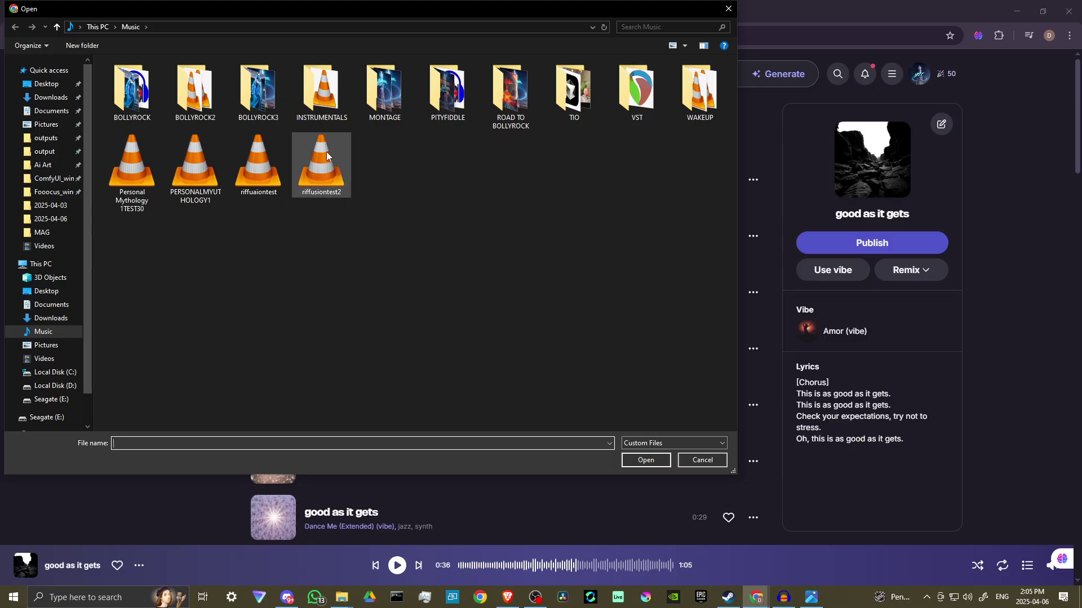
{"action": "left_click", "coordinate": [708, 463]}
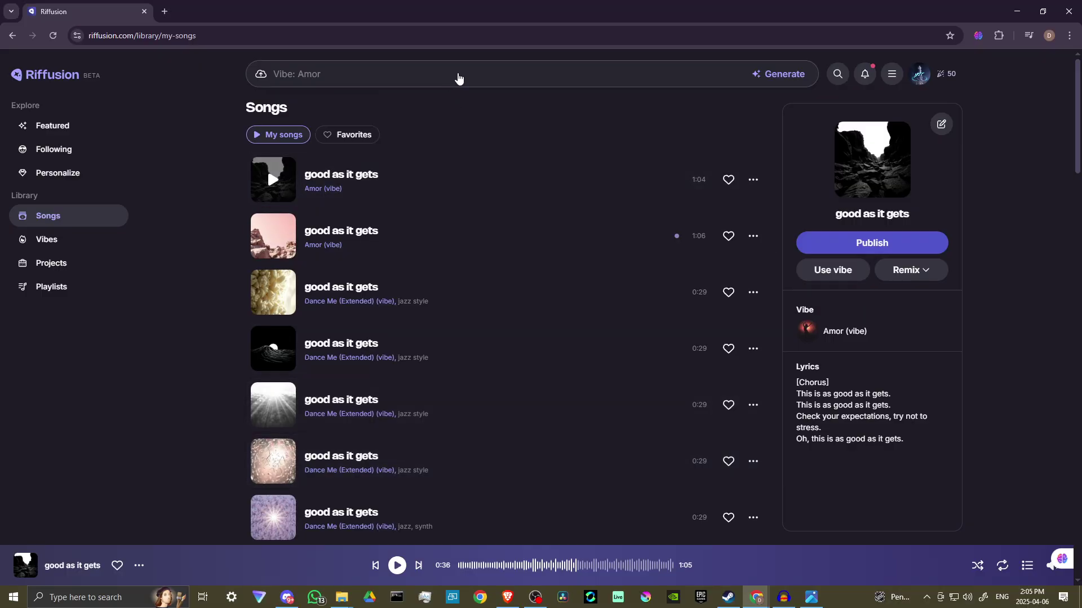
{"action": "left_click", "coordinate": [457, 78]}
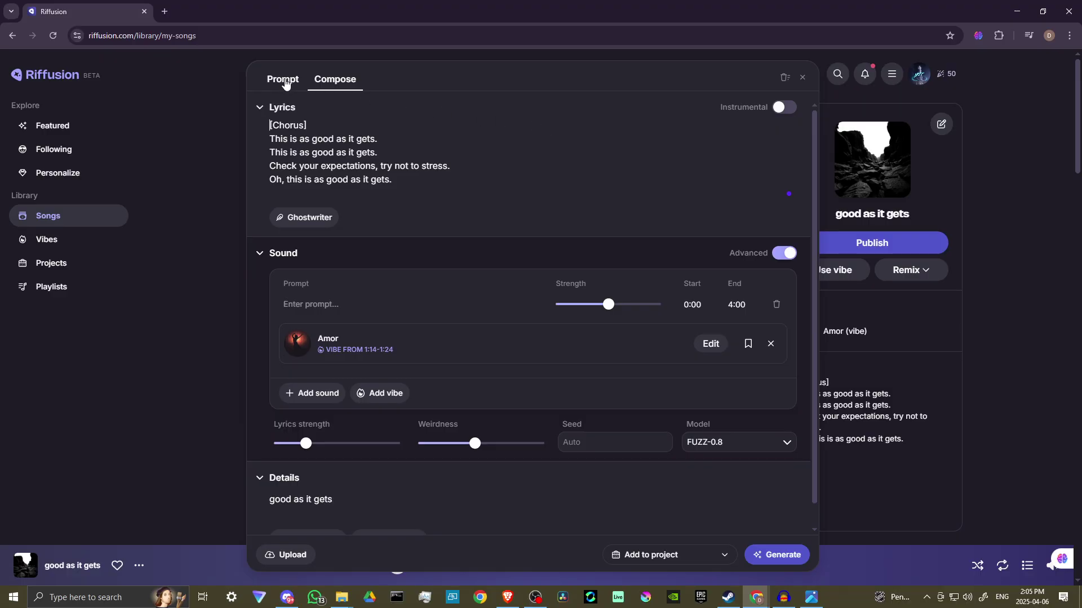
{"action": "left_click", "coordinate": [286, 84]}
{"action": "left_click", "coordinate": [338, 79]}
{"action": "left_click", "coordinate": [174, 372]}
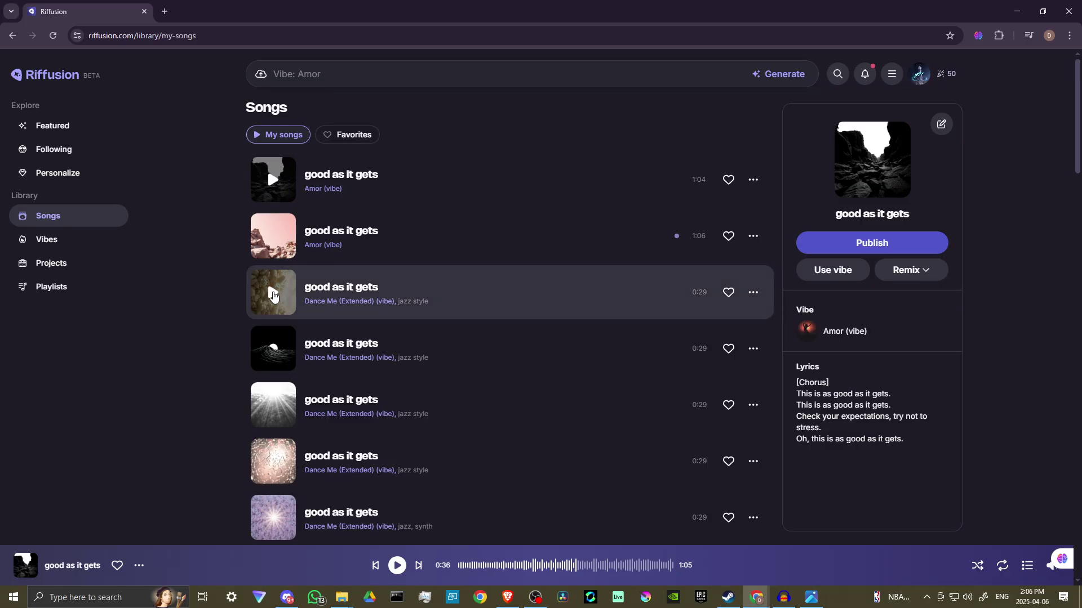
Play the upper "jazz, synth" version of "good as it gets", review its cover, vibe and lyrics details, and pause it.
{"action": "scroll", "coordinate": [273, 294], "scroll_direction": "down", "scroll_amount": 4}
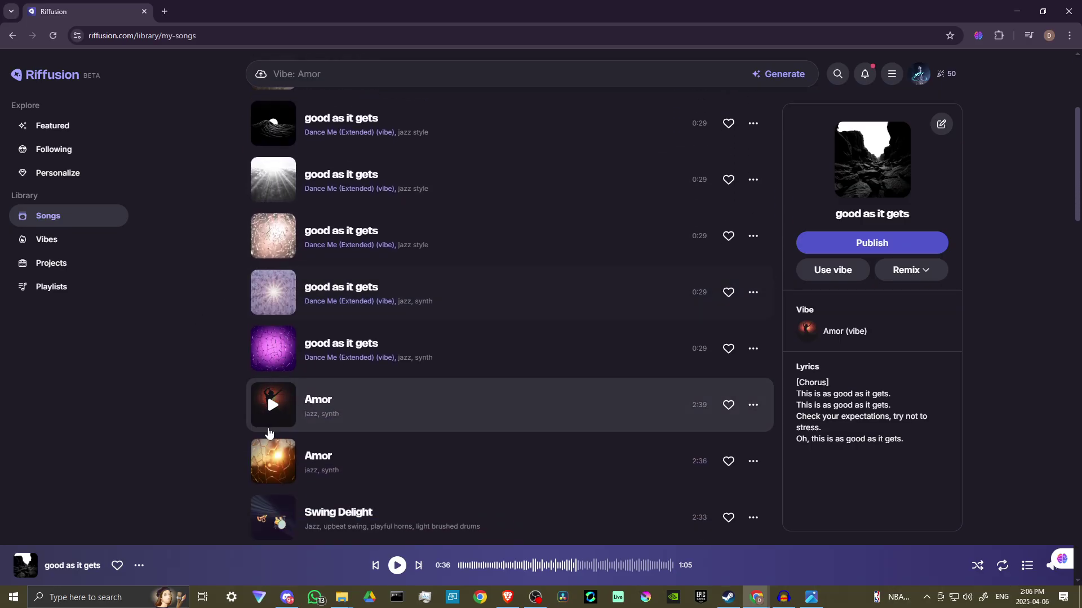
{"action": "left_click", "coordinate": [273, 292]}
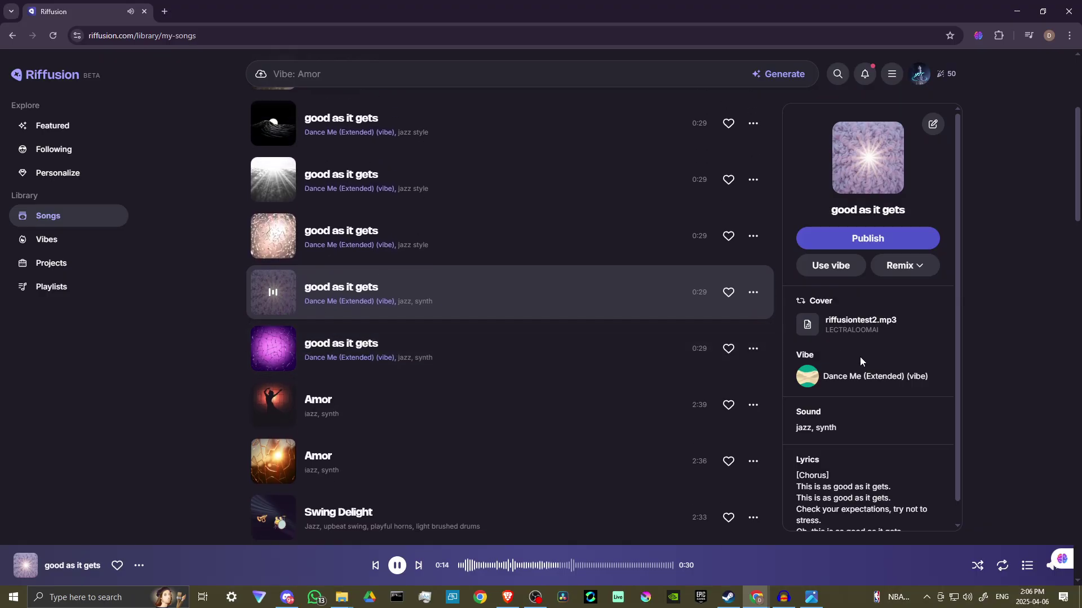
{"action": "scroll", "coordinate": [859, 356], "scroll_direction": "down", "scroll_amount": 1}
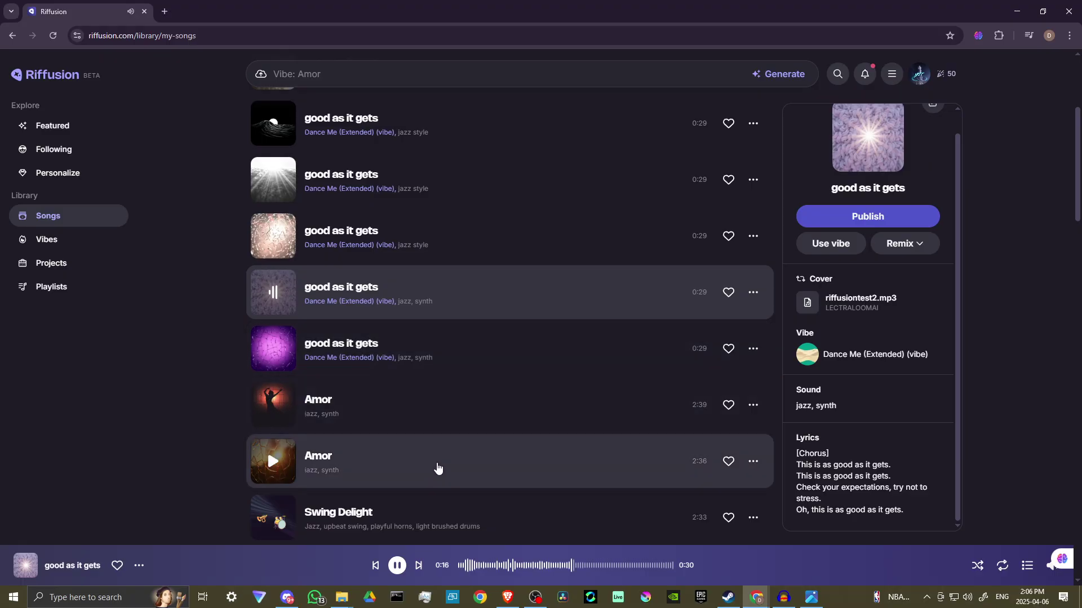
{"action": "left_click", "coordinate": [397, 566]}
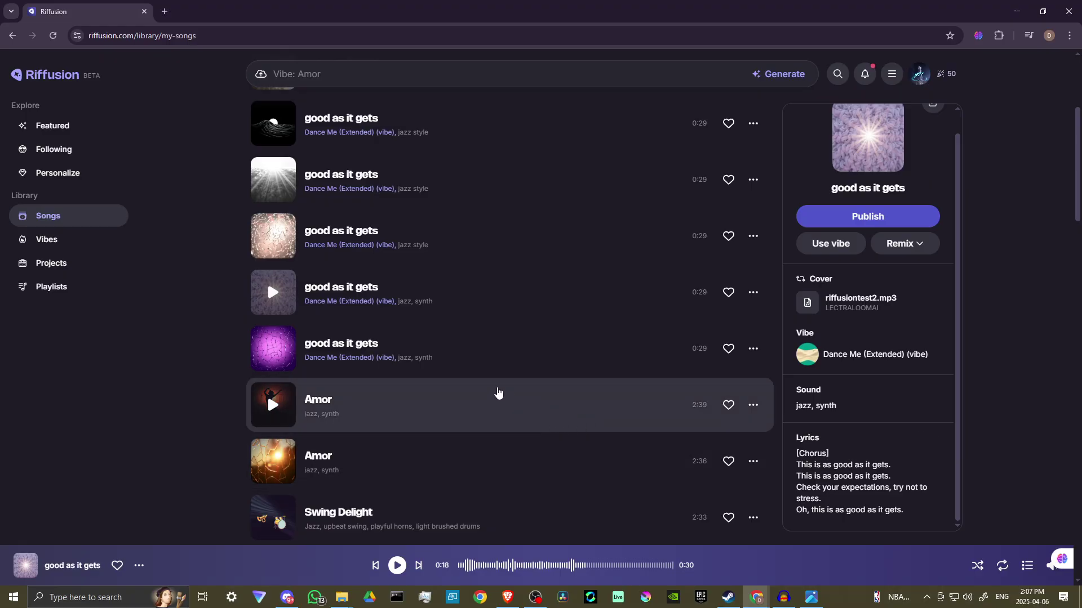
Show the available options for the 2:39 Amor song in the library.
{"action": "scroll", "coordinate": [498, 391], "scroll_direction": "up", "scroll_amount": 1}
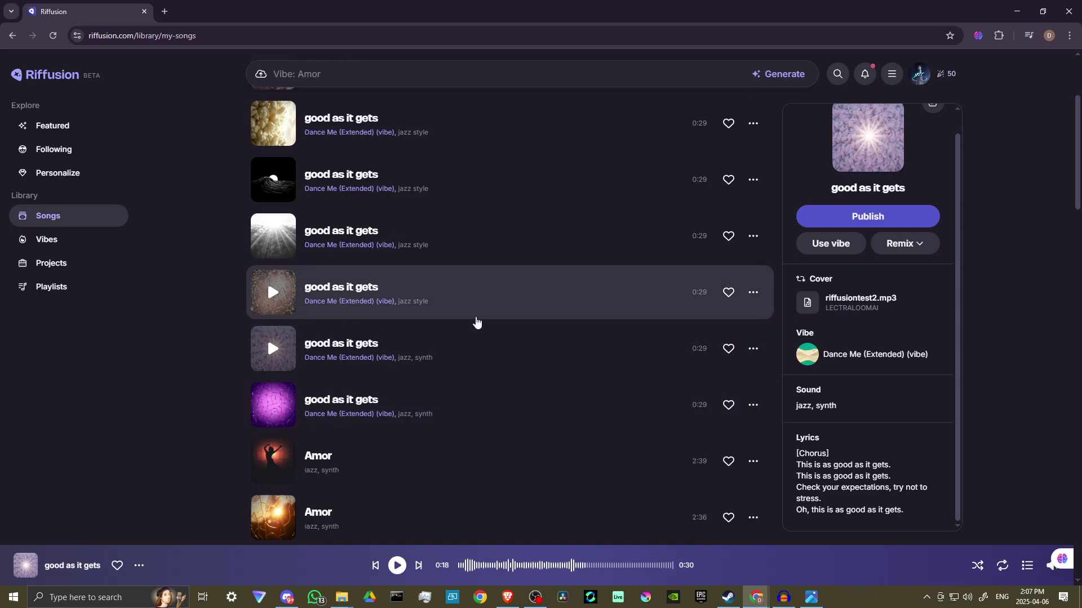
{"action": "scroll", "coordinate": [476, 322], "scroll_direction": "down", "scroll_amount": 1}
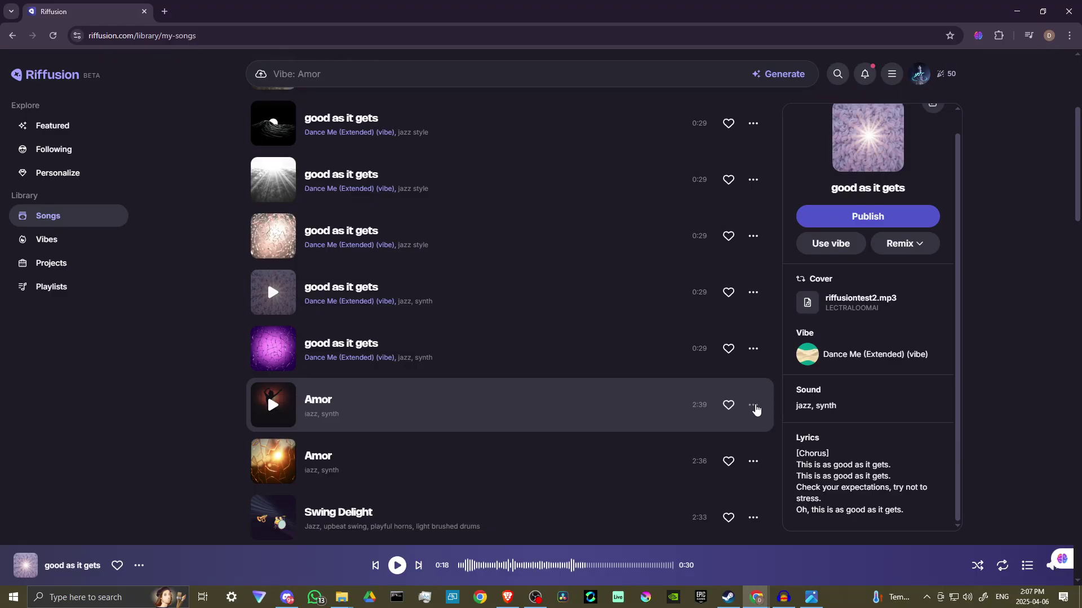
{"action": "left_click", "coordinate": [755, 406]}
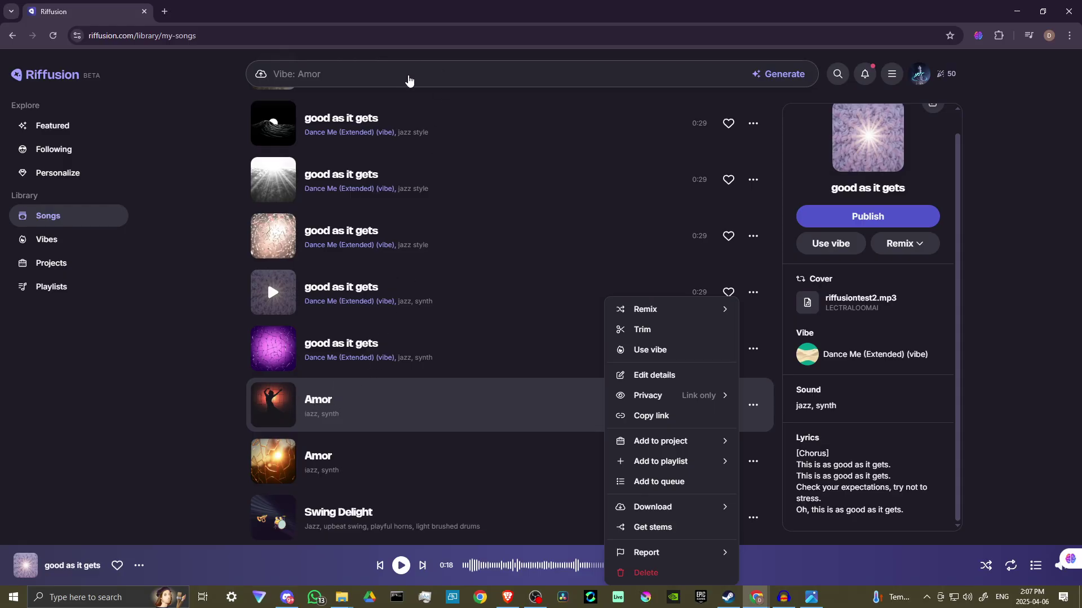
Examine the lyrics and the Amor vibe settings in the song composer, then close it.
{"action": "left_click", "coordinate": [409, 79]}
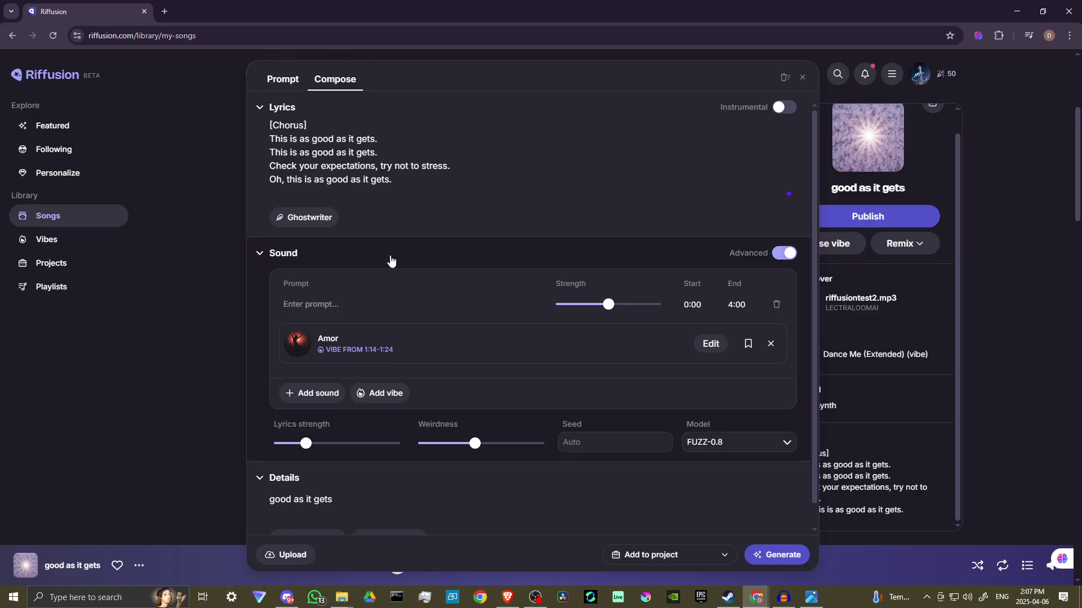
{"action": "mouse_move", "coordinate": [857, 355]}
{"action": "mouse_move", "coordinate": [828, 407]}
{"action": "mouse_move", "coordinate": [287, 350]}
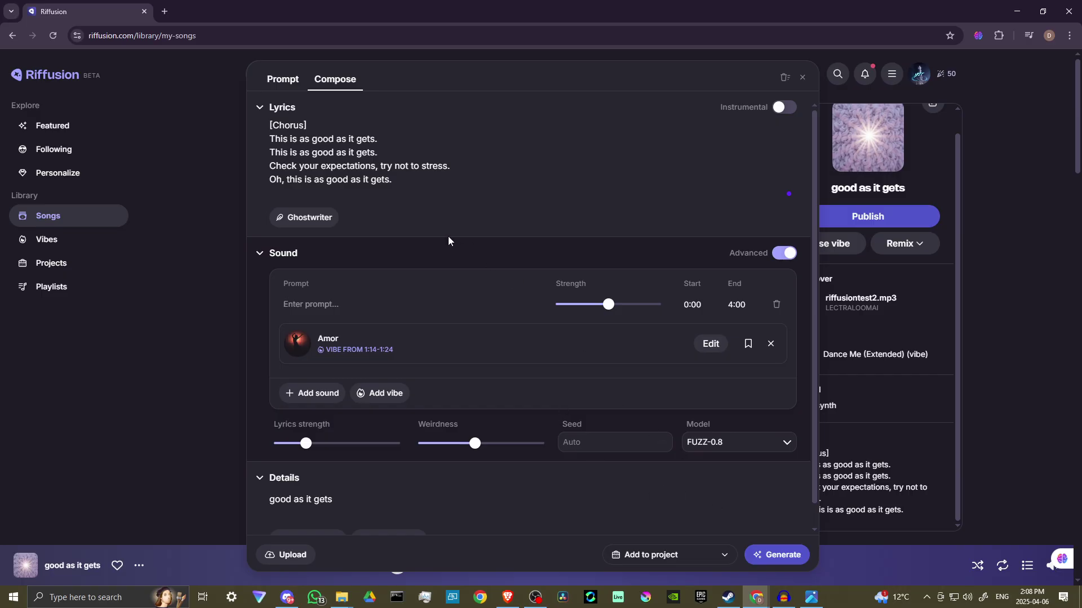
{"action": "left_click", "coordinate": [175, 332]}
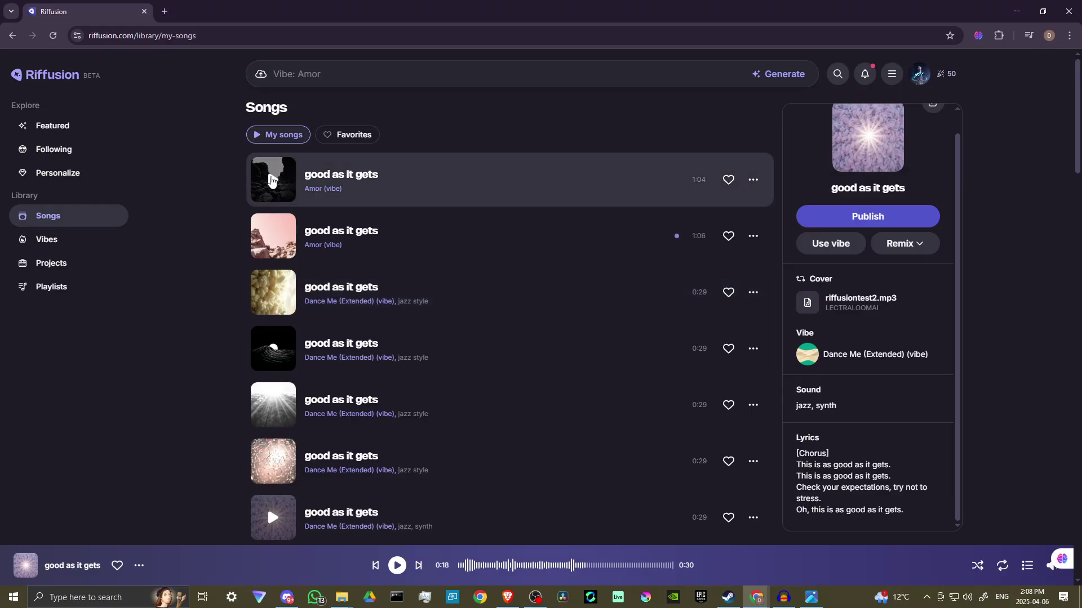
Listen to the 1:04 "good as it gets" song made with the Amor vibe and stop playback.
{"action": "left_click", "coordinate": [271, 180]}
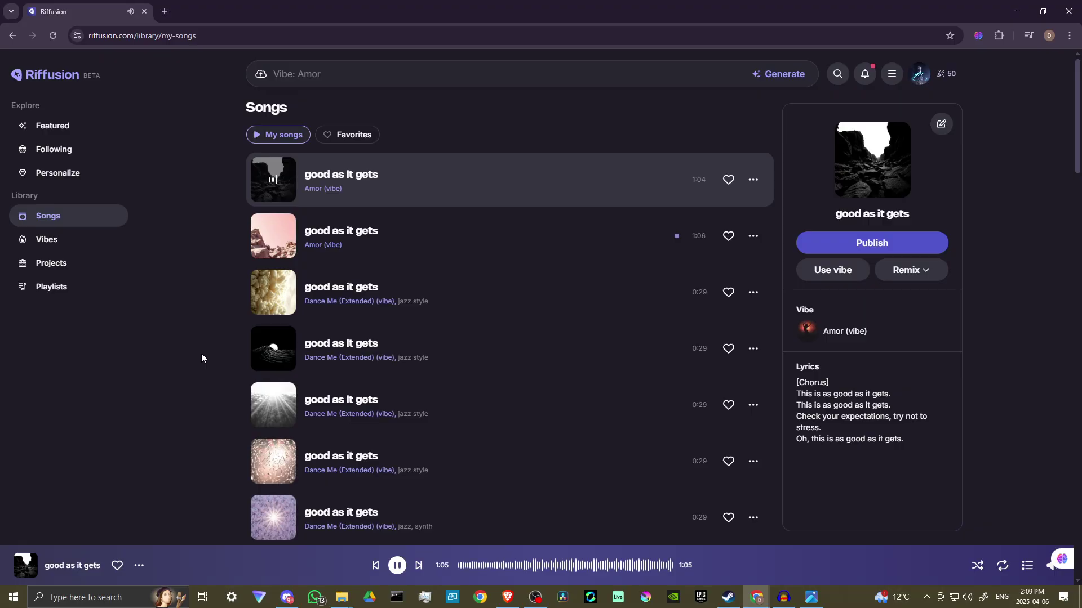
{"action": "left_click", "coordinate": [401, 570]}
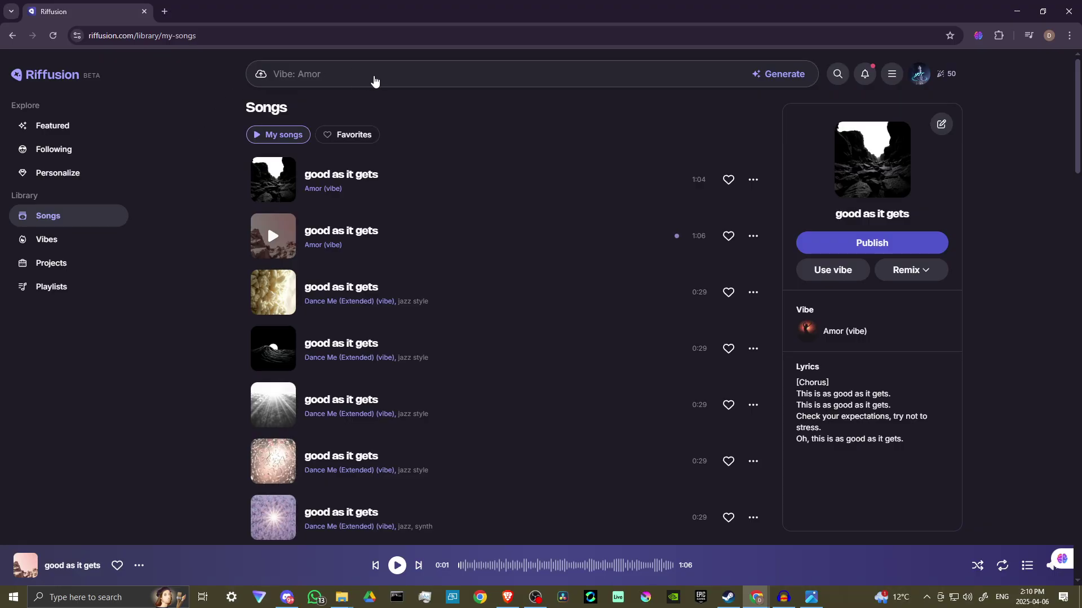
Switch the composition to instrumental and remove the Amor vibe from its sound settings.
{"action": "left_click", "coordinate": [375, 82]}
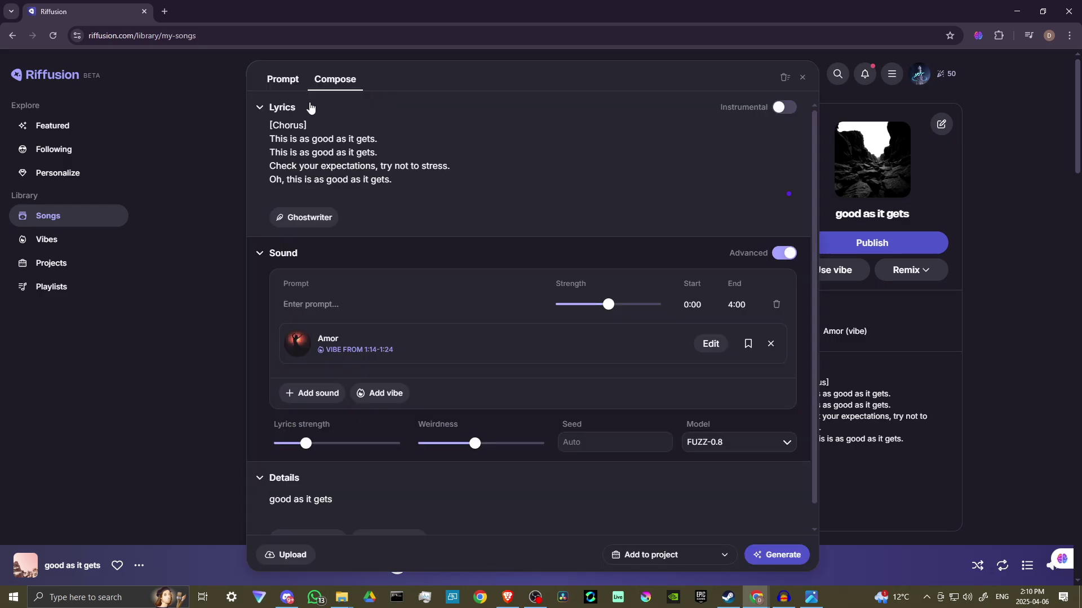
{"action": "left_click_drag", "start_coordinate": [462, 198], "coordinate": [258, 106]}
{"action": "left_click", "coordinate": [787, 109]}
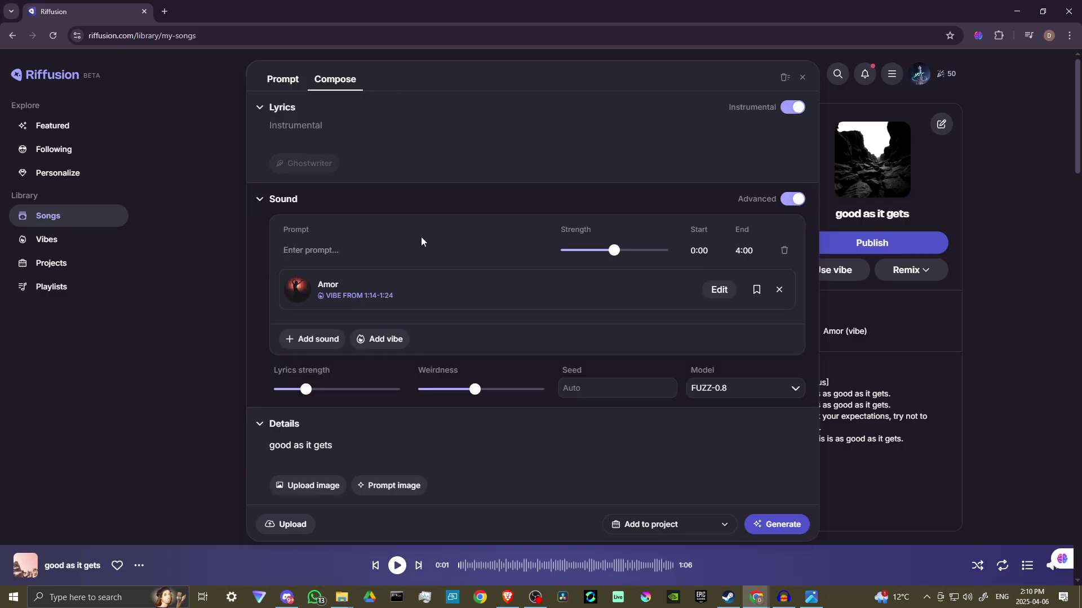
{"action": "left_click", "coordinate": [779, 290]}
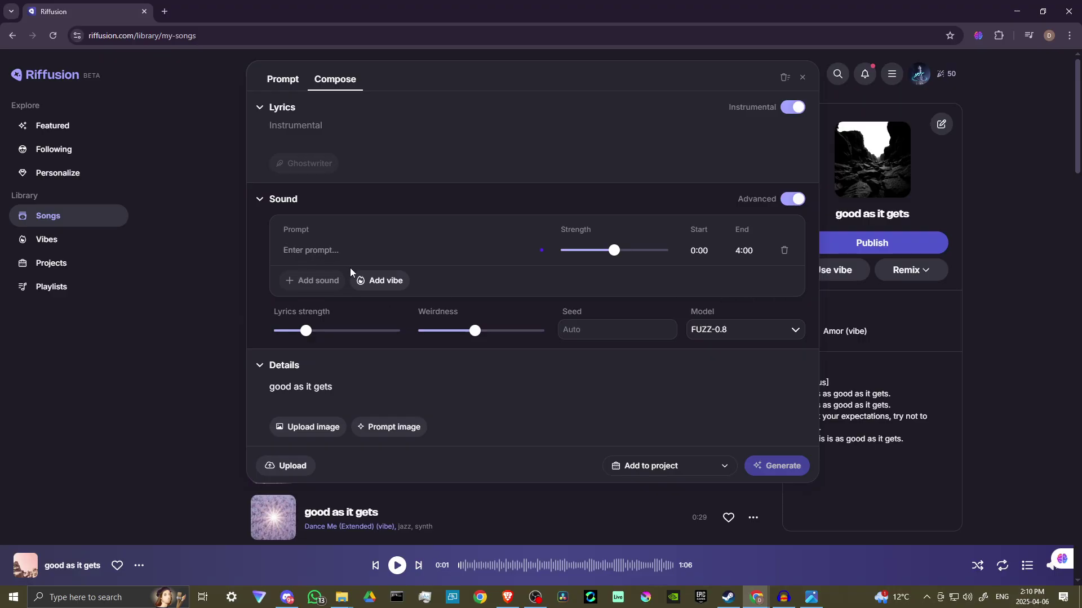
Set the sound prompt to "jazz style", title the song "good as it gets vibe" and generate it.
{"action": "type", "text": "jazz"}
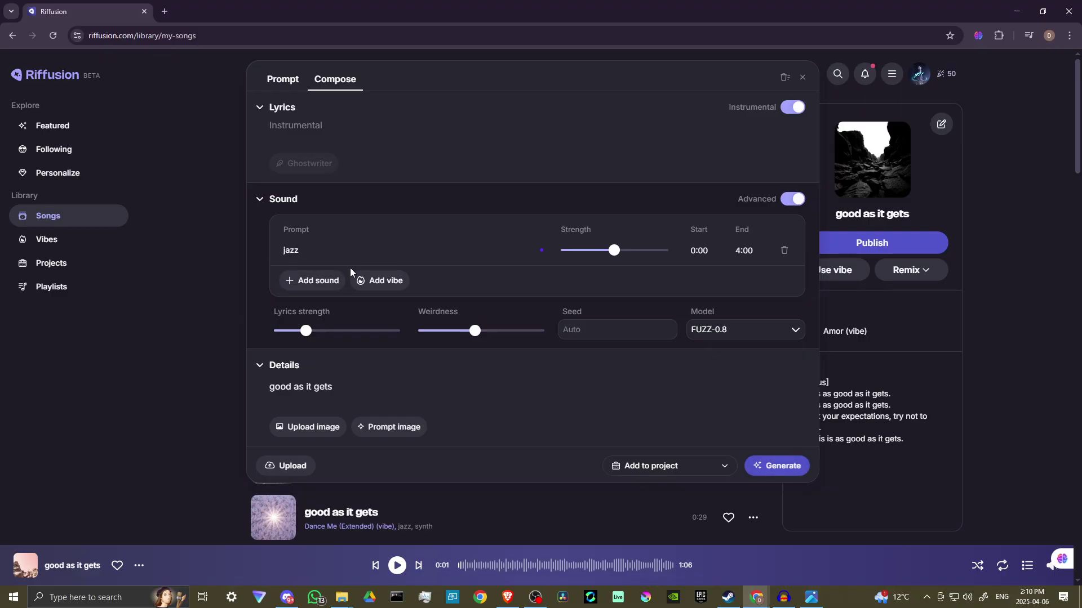
{"action": "type", "text": " styl"}
{"action": "type", "text": "vibe"}
{"action": "left_click", "coordinate": [784, 471]}
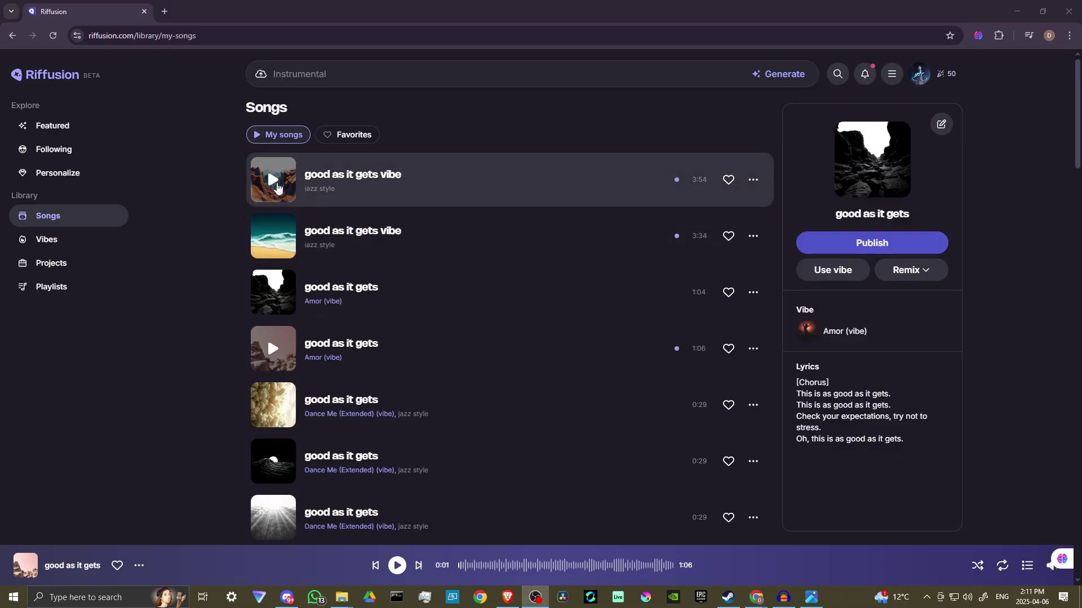
Play the start of the 3:54 "good as it gets vibe" song and pause it.
{"action": "left_click", "coordinate": [273, 180]}
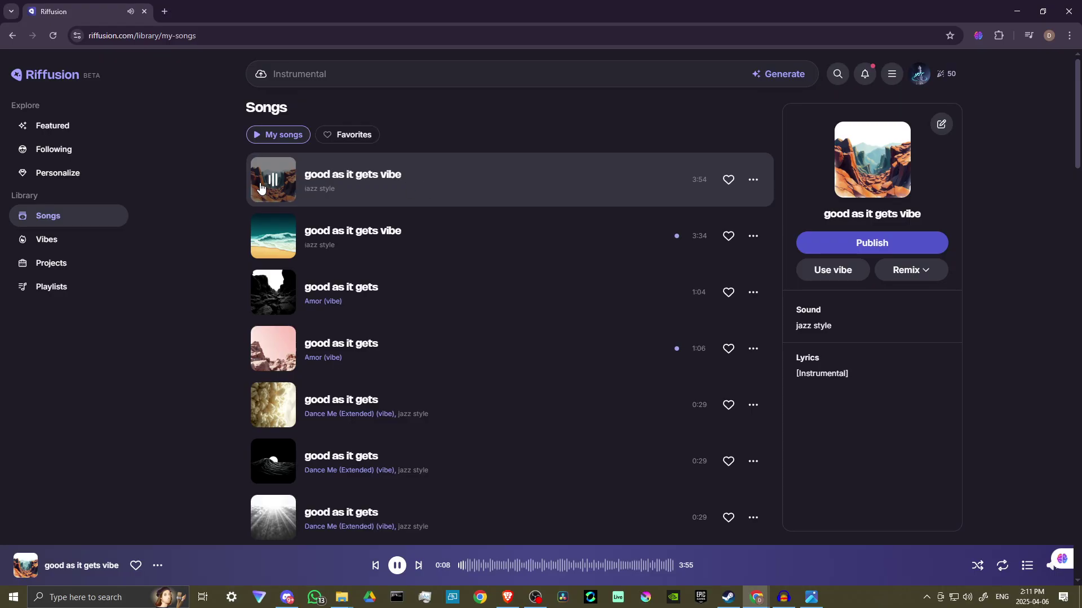
{"action": "left_click", "coordinate": [397, 566]}
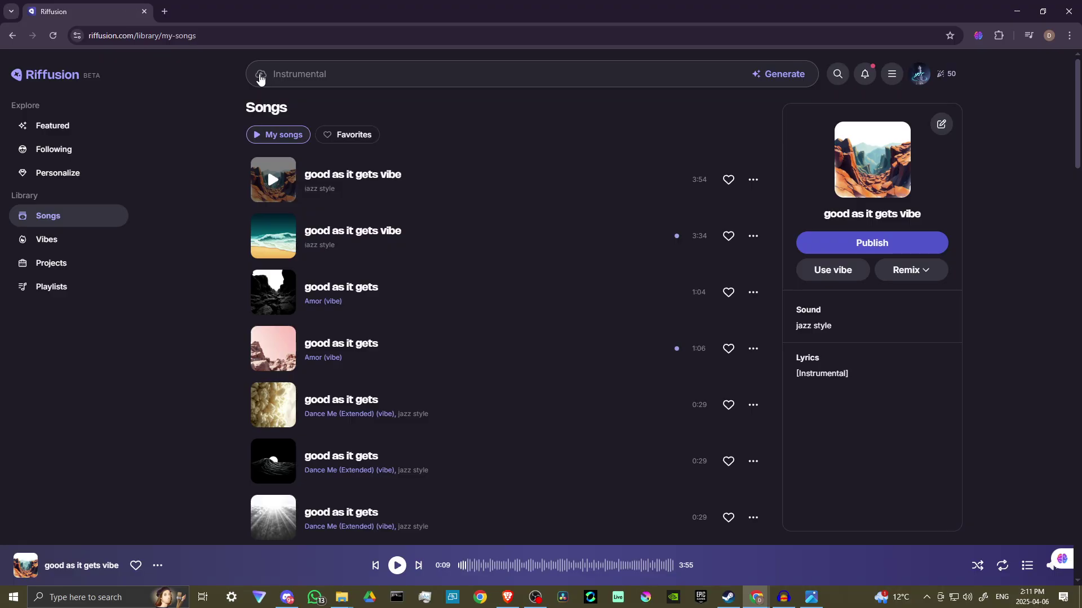
Upload riffusiontest2 from the Music folder as the remix source and preview part of the clip.
{"action": "left_click", "coordinate": [260, 77]}
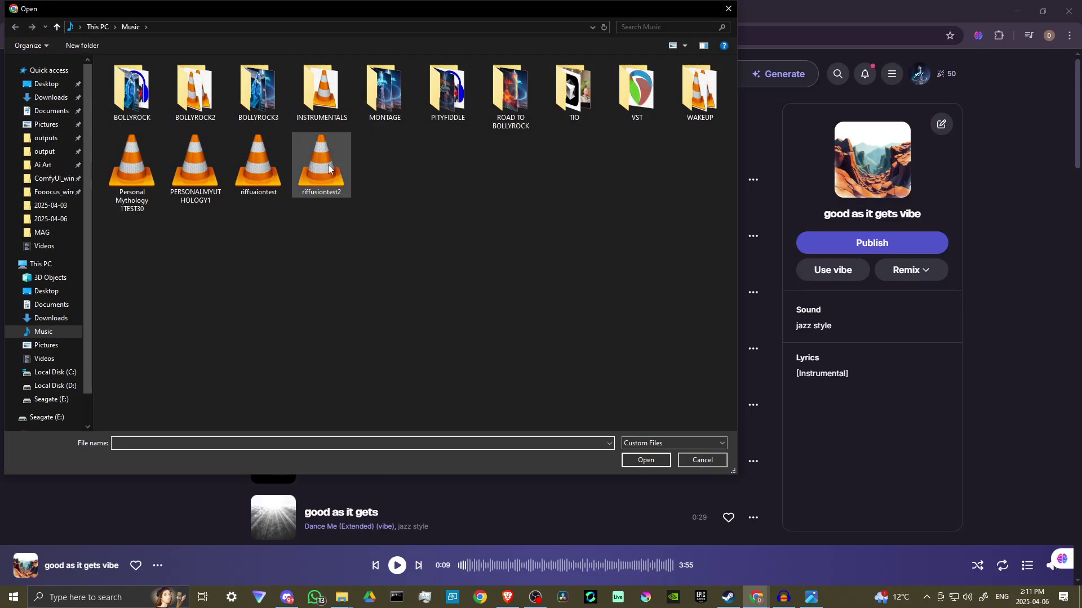
{"action": "double_click", "coordinate": [329, 169]}
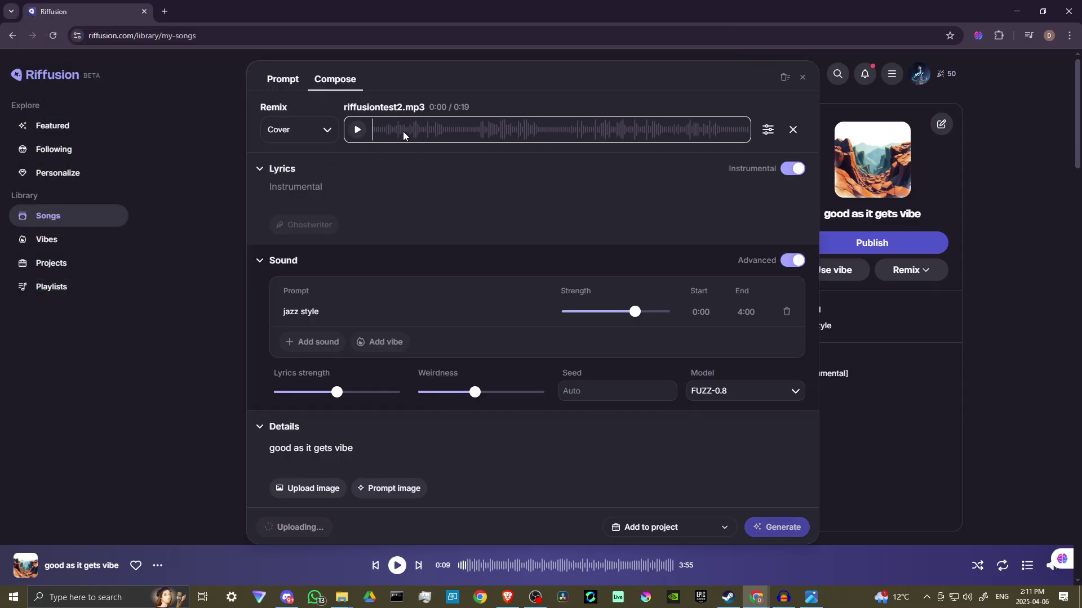
{"action": "left_click", "coordinate": [357, 133]}
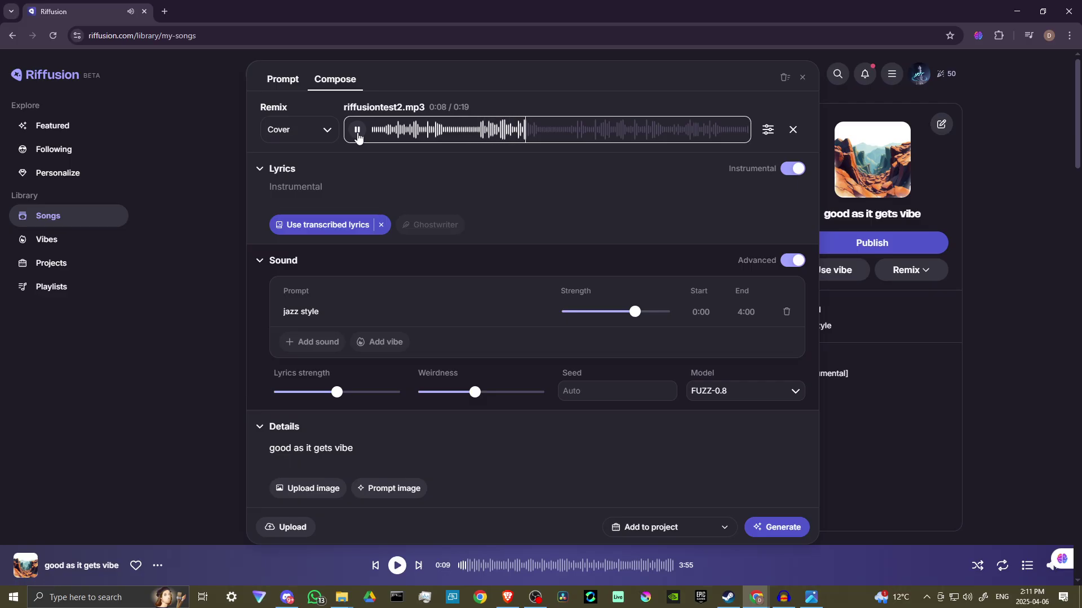
{"action": "left_click", "coordinate": [357, 132]}
Use the transcribed lyrics from the uploaded clip and turn off the instrumental setting.
{"action": "left_click", "coordinate": [320, 226]}
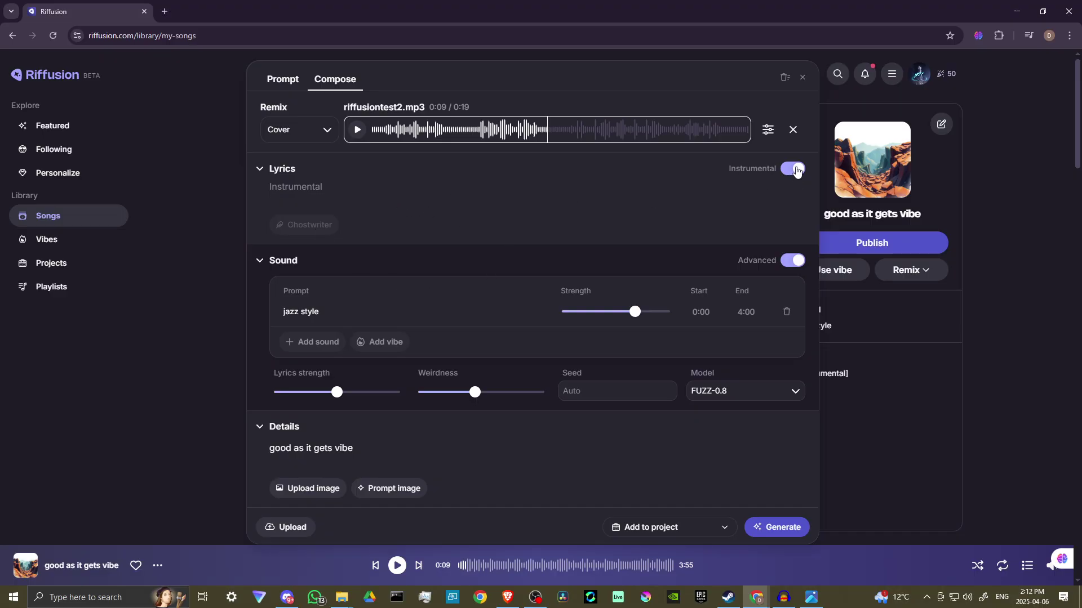
{"action": "left_click", "coordinate": [794, 169]}
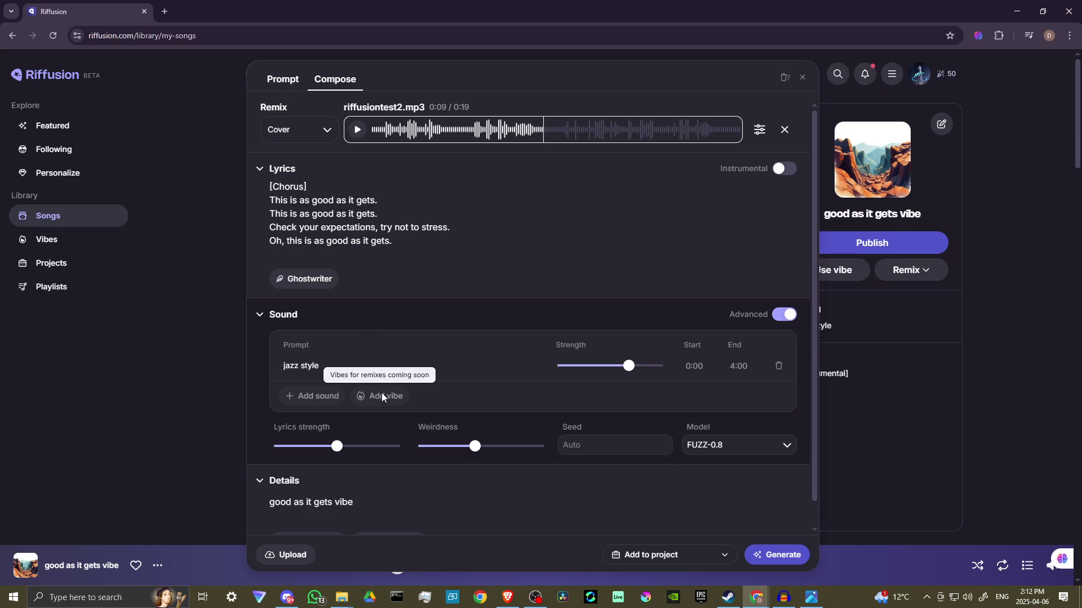
{"action": "scroll", "coordinate": [390, 395], "scroll_direction": "down", "scroll_amount": 1}
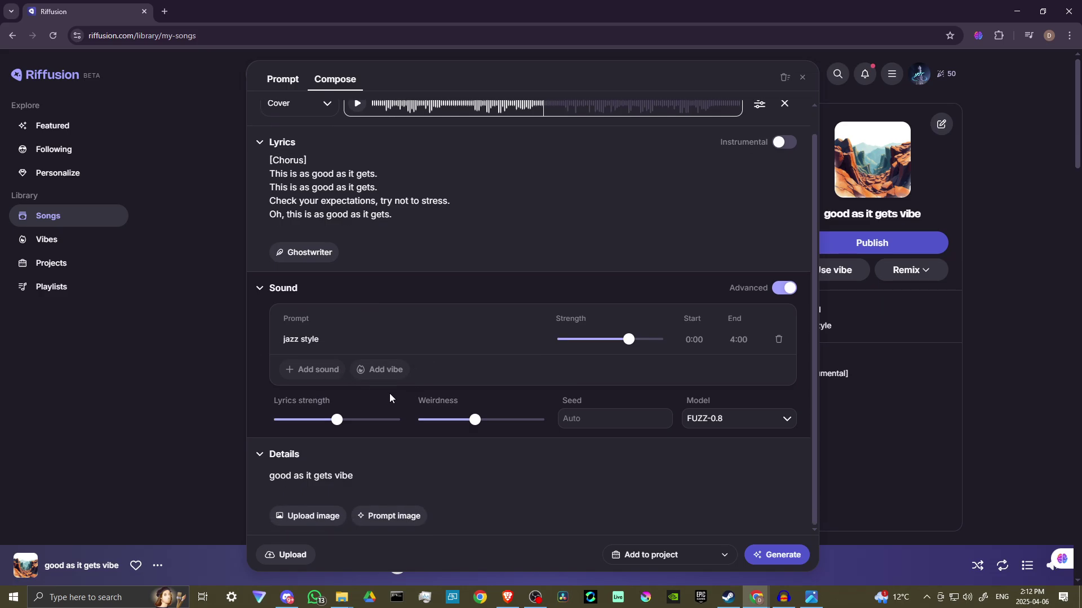
{"action": "scroll", "coordinate": [394, 258], "scroll_direction": "up", "scroll_amount": 1}
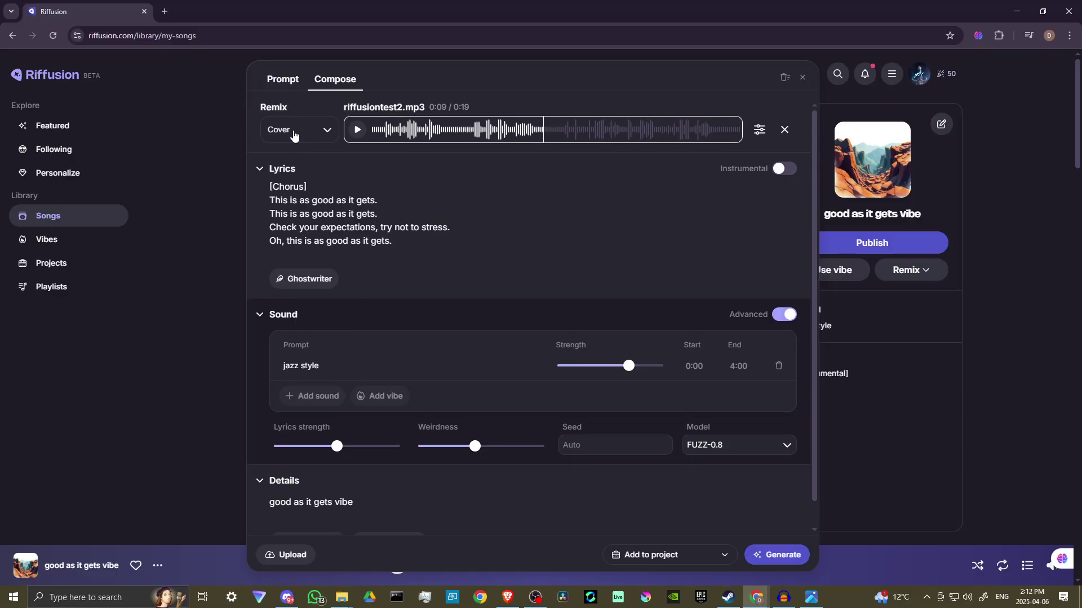
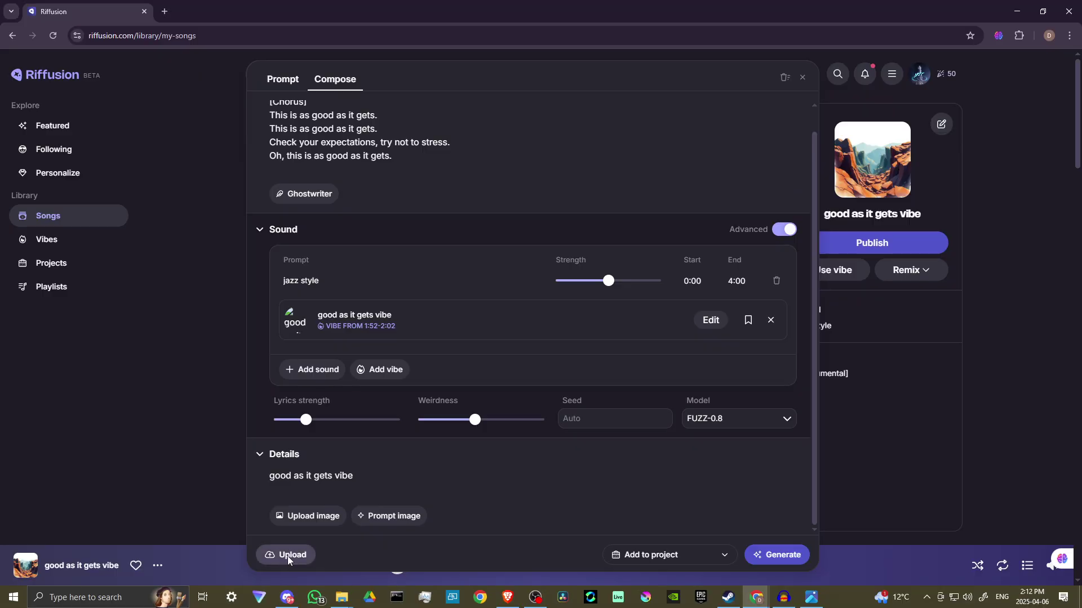
Upload riffusiontest2 again as the source for a cover remix.
{"action": "double_click", "coordinate": [336, 186]}
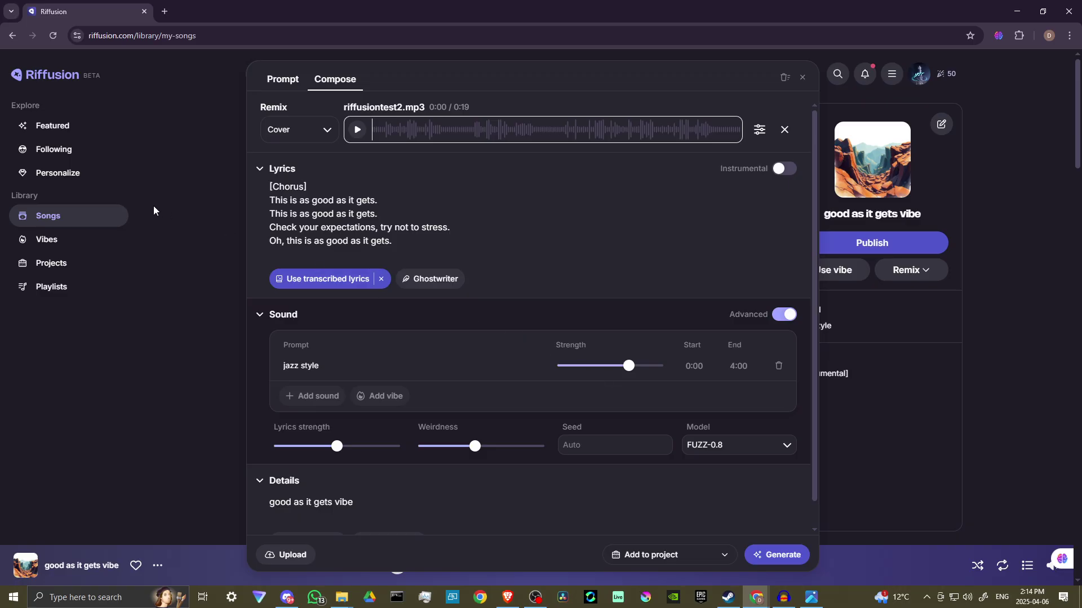
Go to the web page linktr.ee/skillcraftai.
{"action": "left_click", "coordinate": [218, 38]}
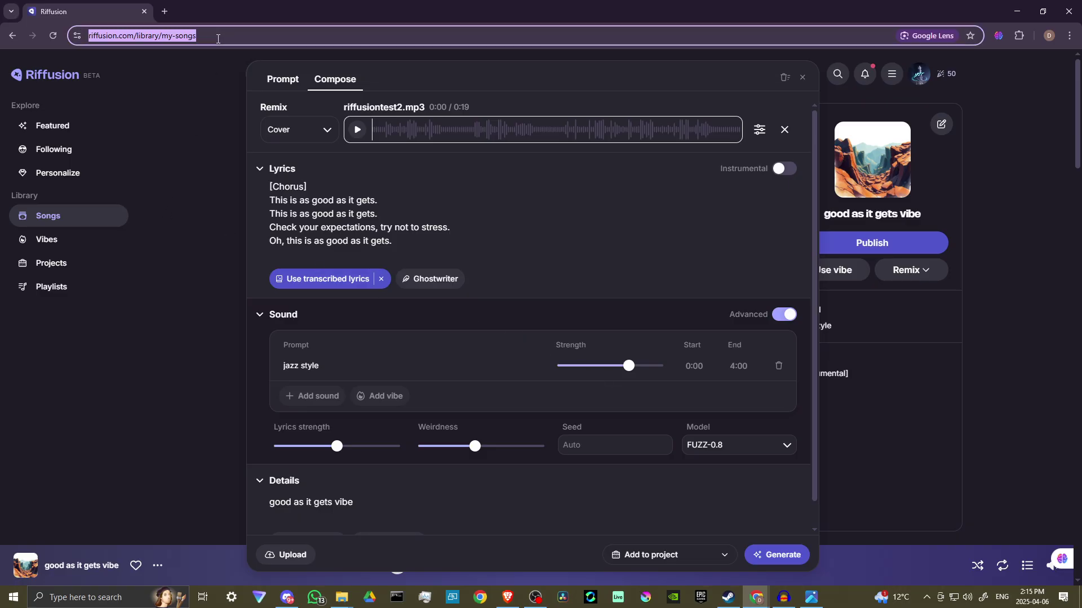
{"action": "type", "text": "s"}
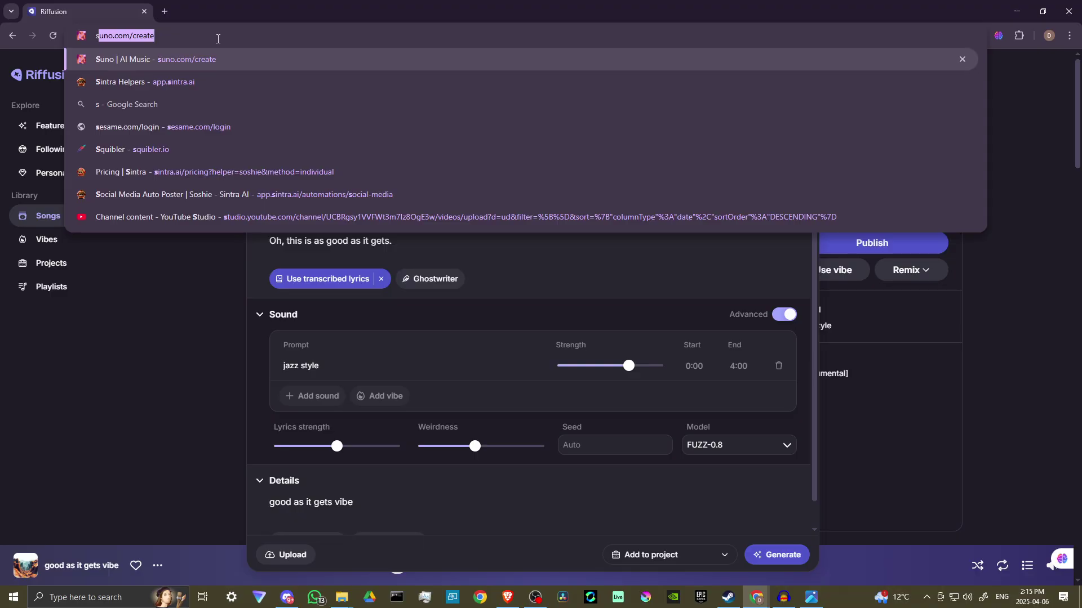
{"action": "key", "text": "BackSpace"}
{"action": "key", "text": "BackSpace"}
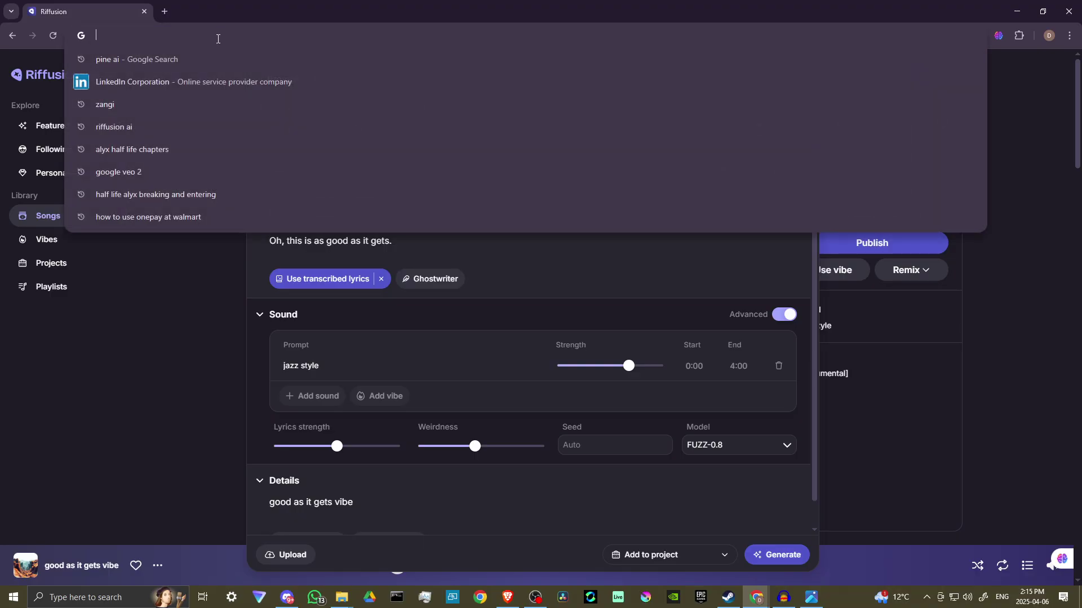
{"action": "type", "text": "linktr.ee/skillcraftai"}
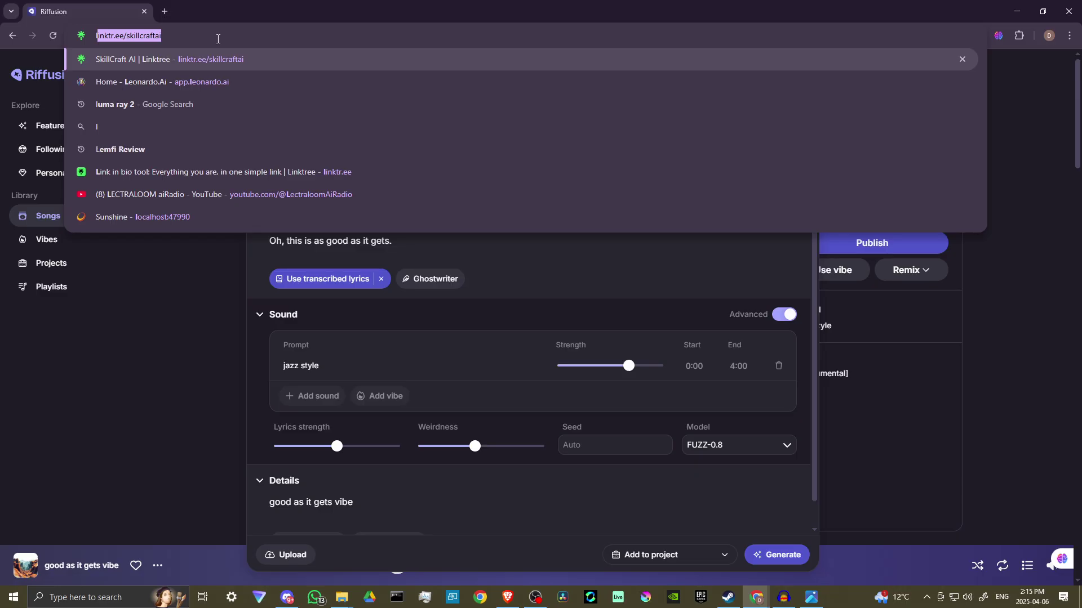
{"action": "key", "text": "Return"}
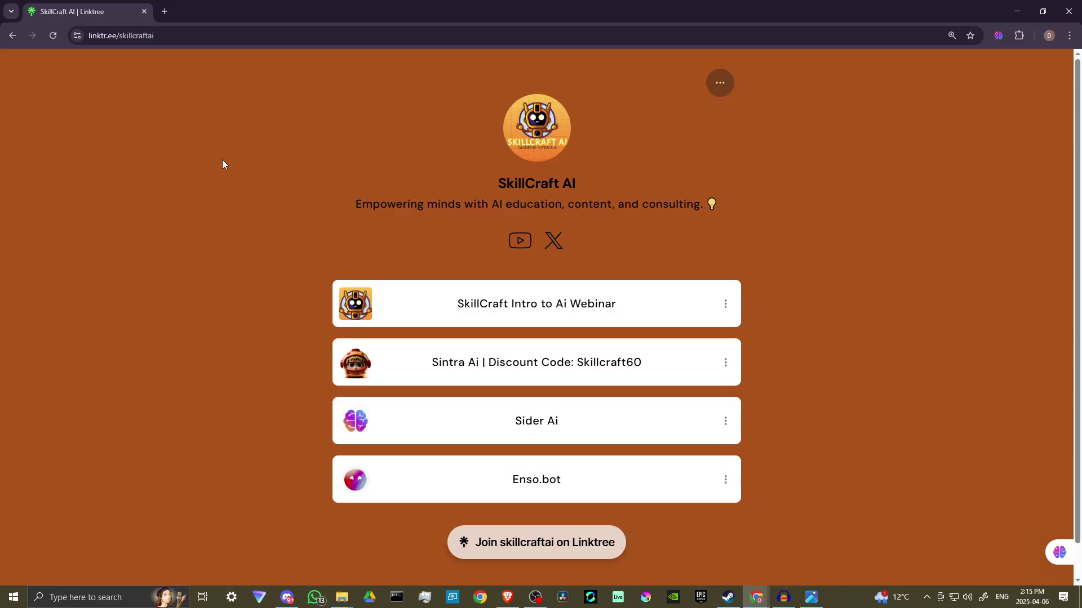